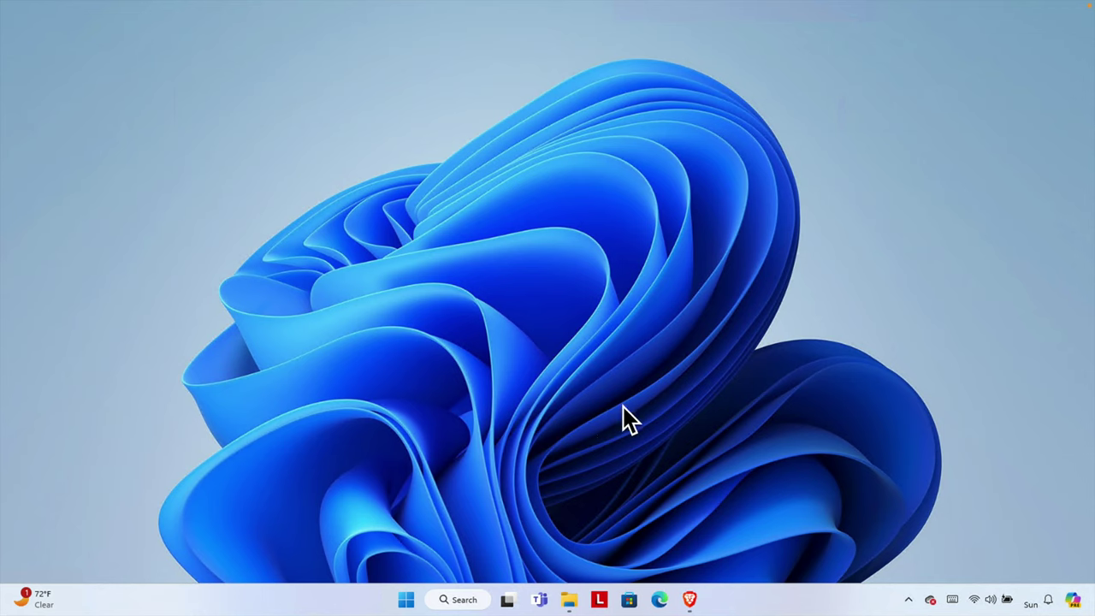
# - Search 'mrt' from the Start menu and launch the Malicious Software Removal Tool, approving the UAC prompt
pyautogui.click(414, 601)
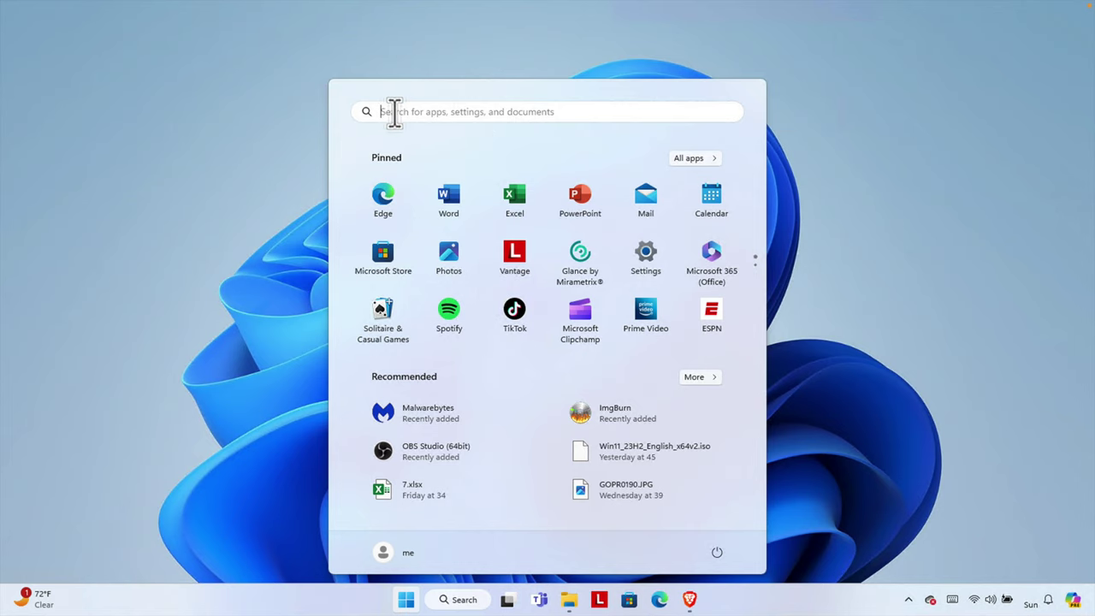
pyautogui.click(393, 111)
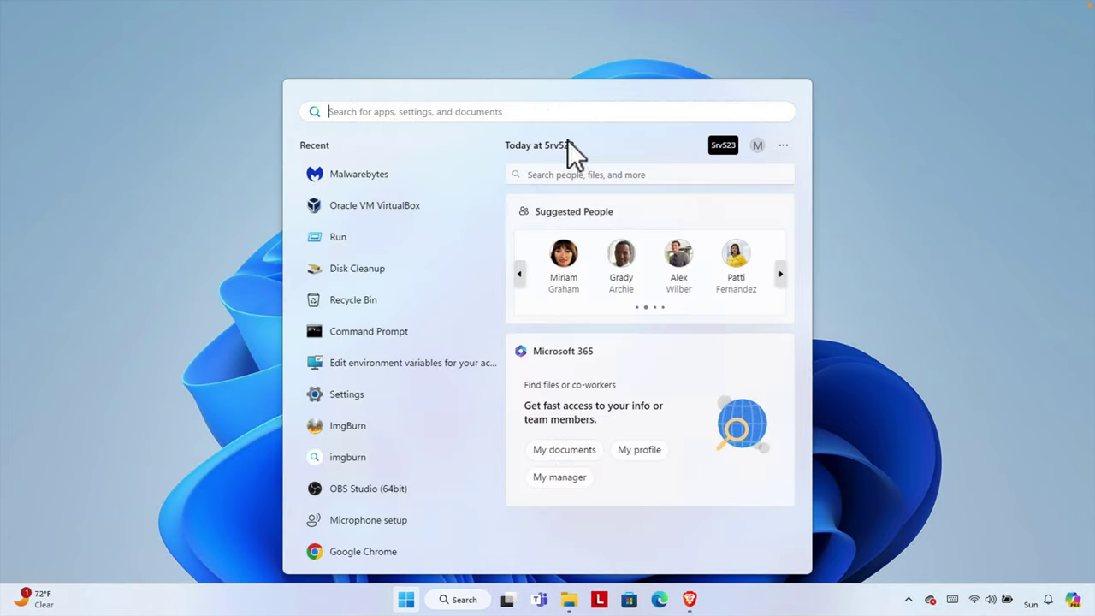
pyautogui.write('mrt')
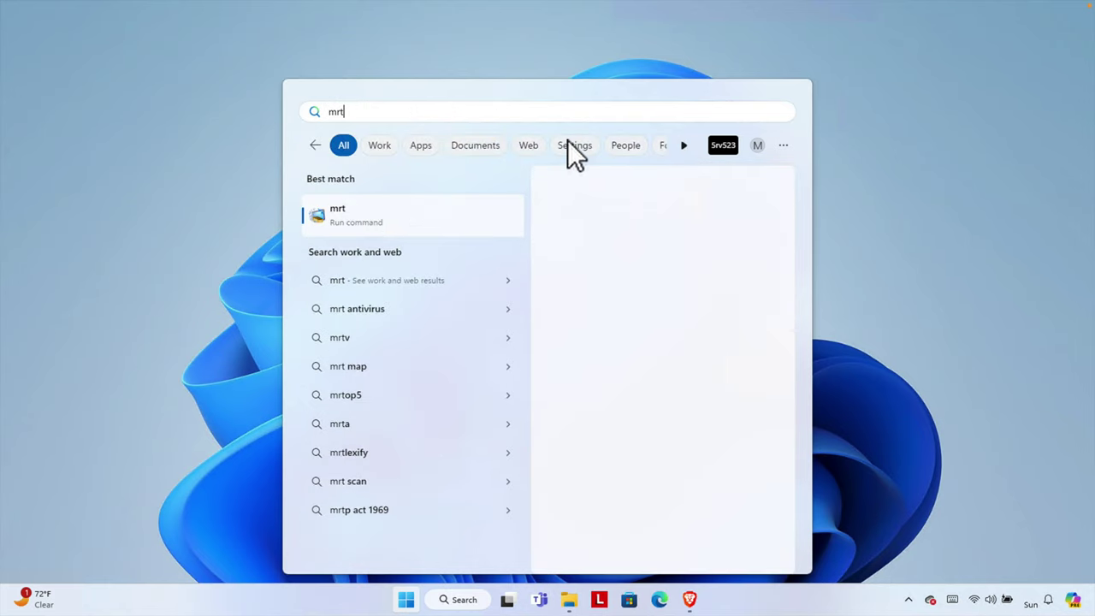
pyautogui.click(374, 217)
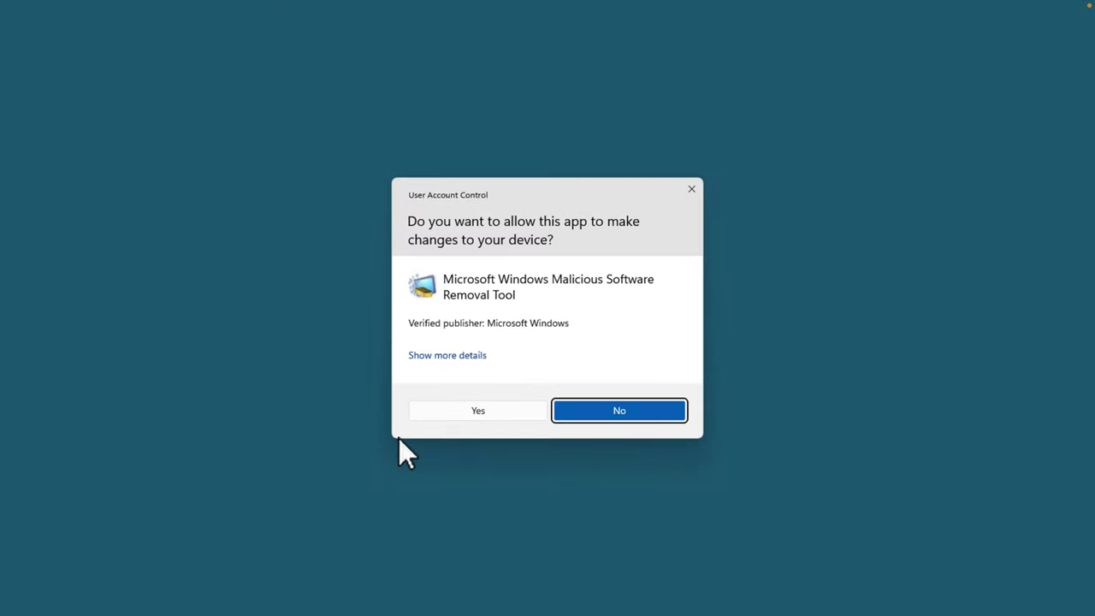
pyautogui.click(472, 412)
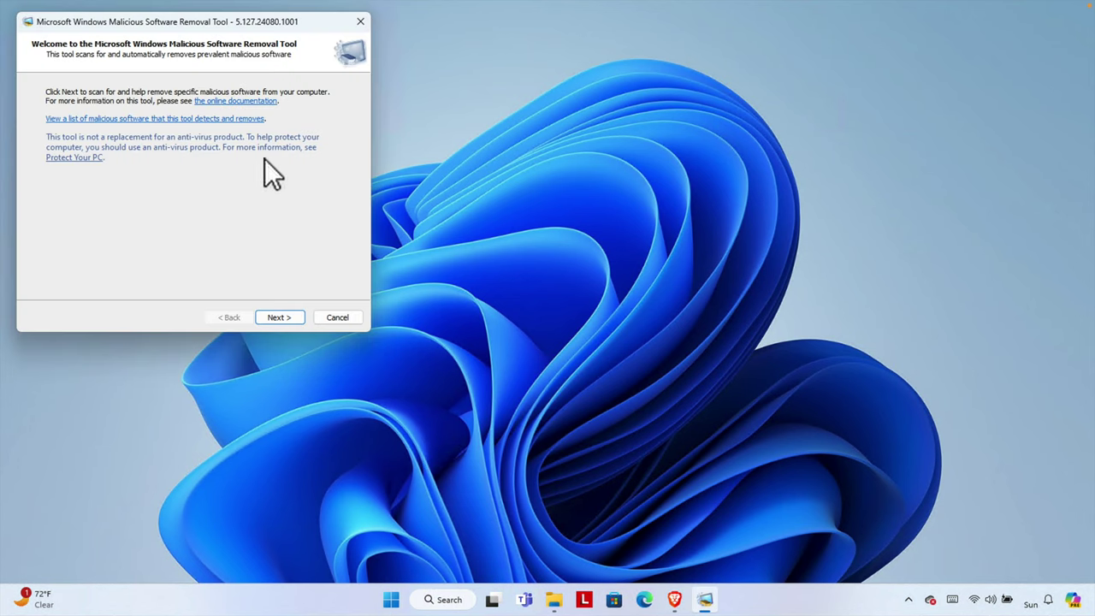
# - Drag the Malicious Software Removal Tool window to the centre of the screen
pyautogui.moveTo(227, 20)
pyautogui.mouseDown()
pyautogui.moveTo(541, 190)
pyautogui.moveTo(564, 162)
pyautogui.mouseUp()
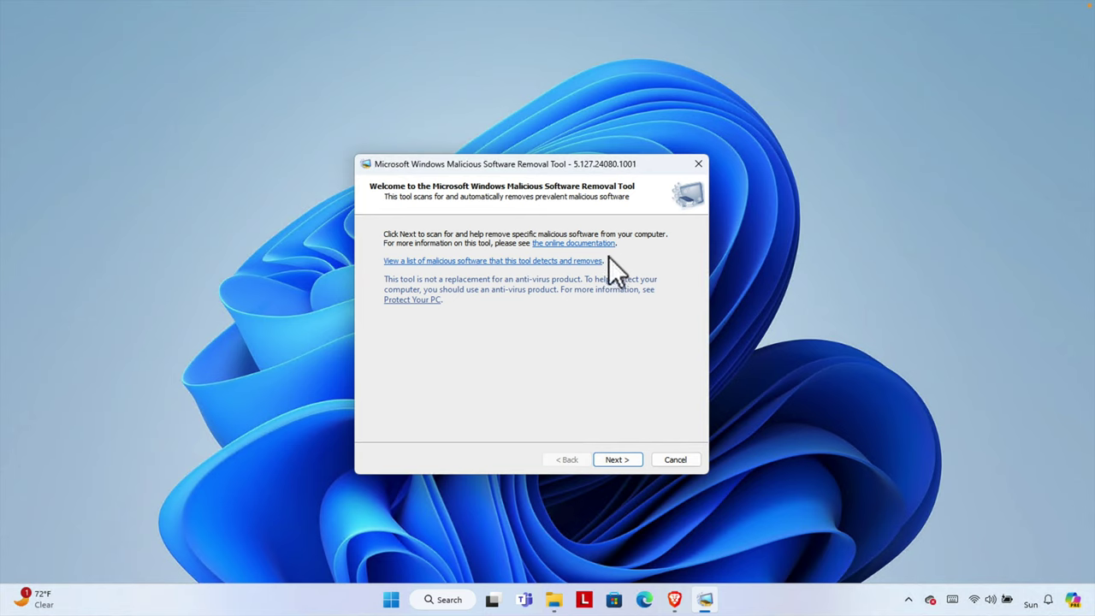
# - Go past the Welcome page and, after trying Full scan, leave Quick scan selected
pyautogui.click(624, 461)
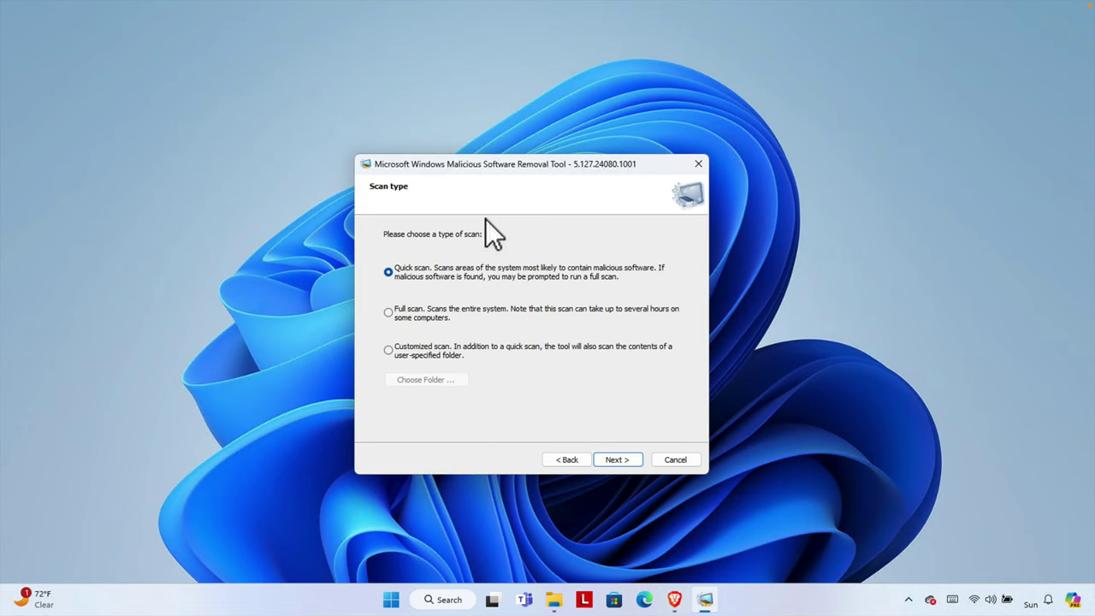
pyautogui.click(390, 311)
pyautogui.click(390, 313)
# - Start the quick scan and let it finish with no malicious software detected
pyautogui.click(622, 460)
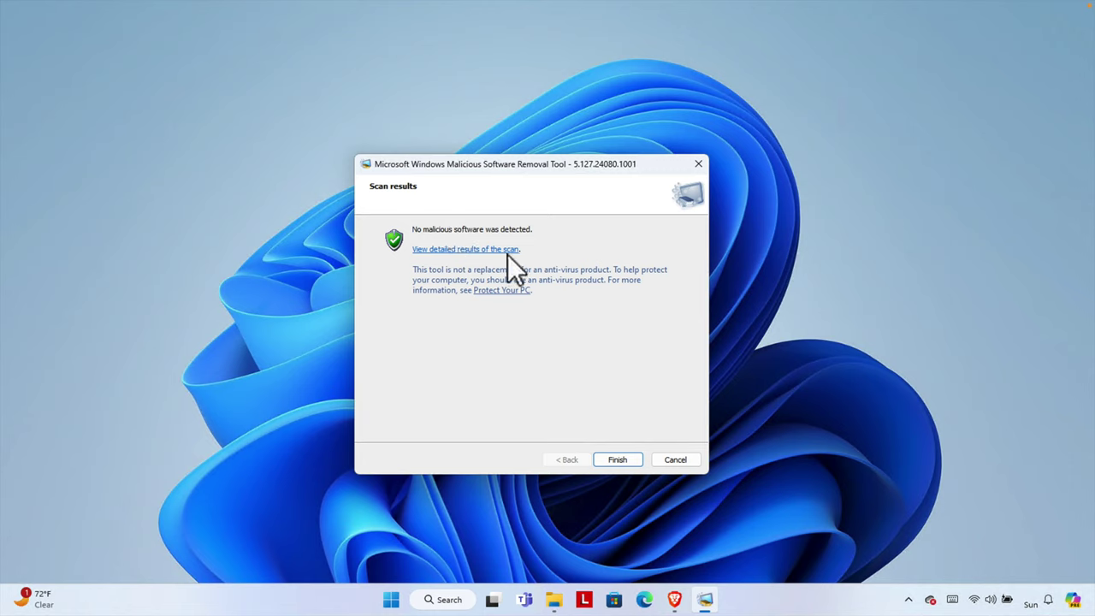
# - Check the detailed scan results, every entry not infected, then finish and close the tool
pyautogui.click(479, 249)
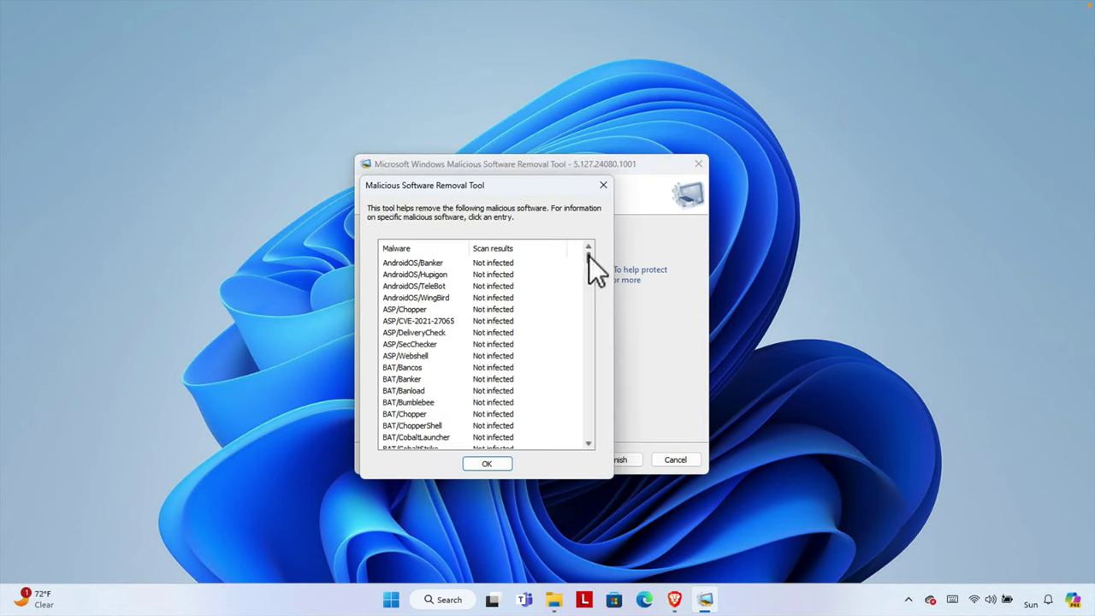
pyautogui.moveTo(588, 255); pyautogui.dragTo(586, 454)
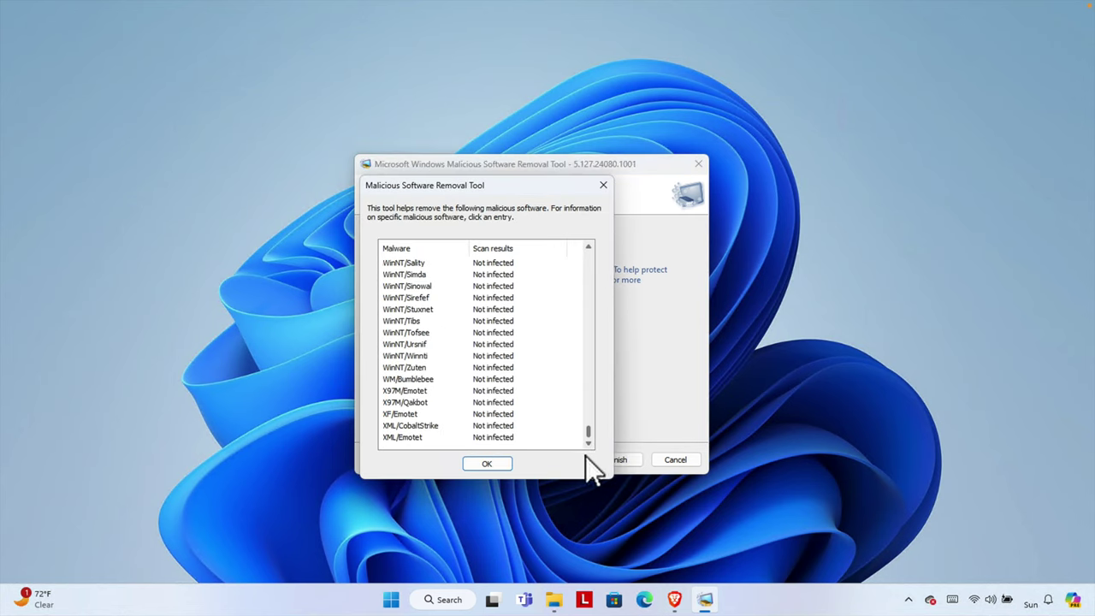
pyautogui.scroll(10, 456, 340)
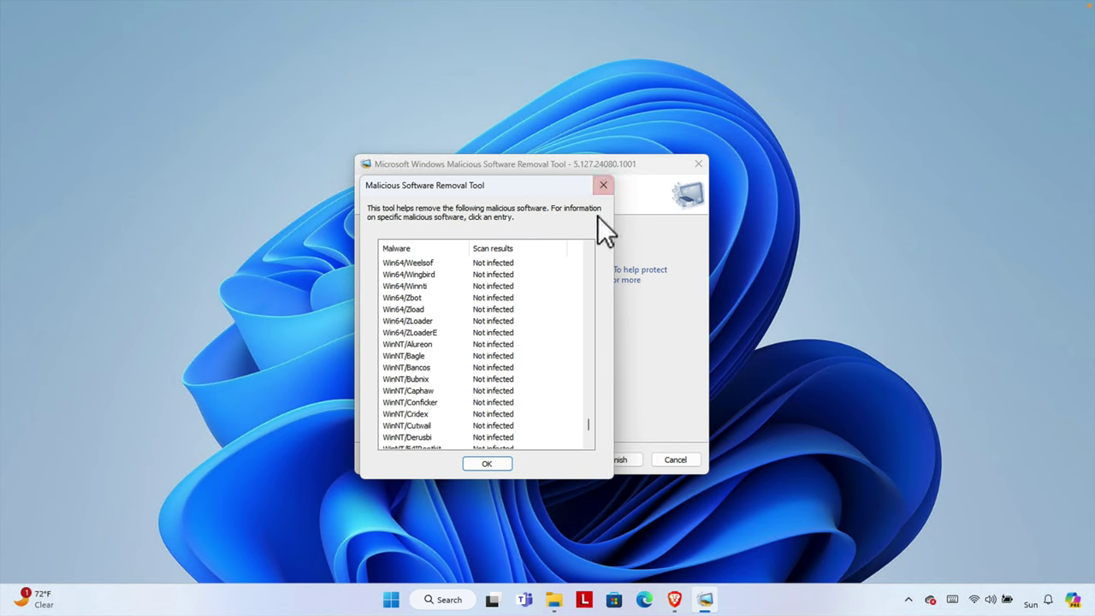
pyautogui.click(487, 464)
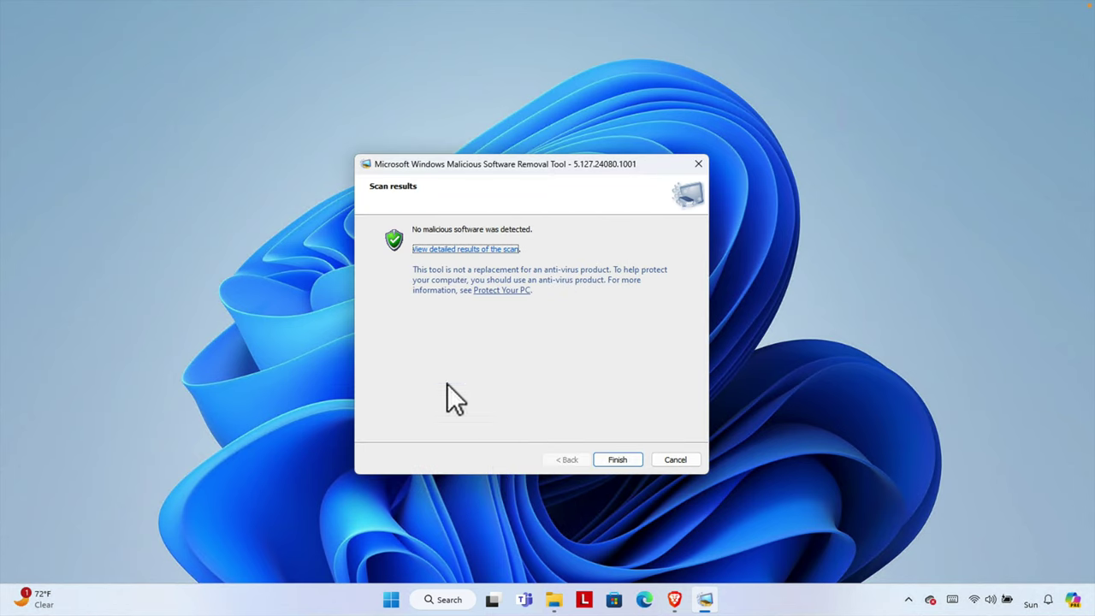
pyautogui.click(622, 460)
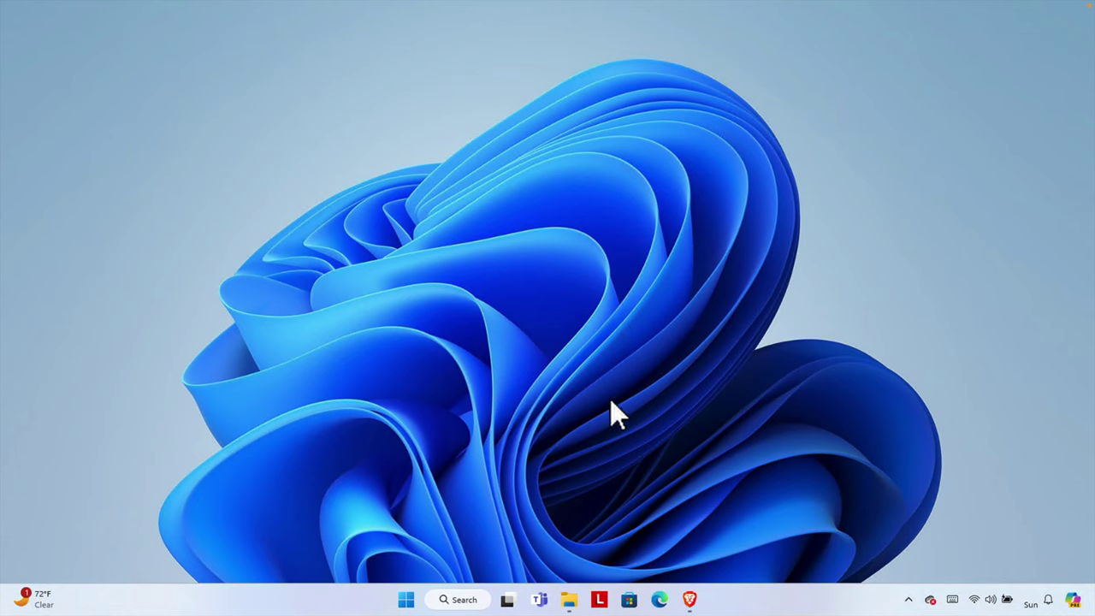